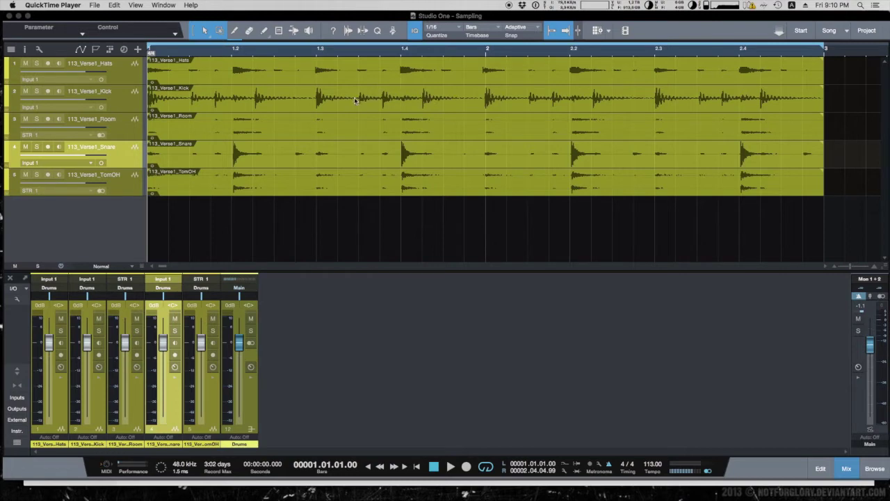
# - Play the full drum kit, then solo 113_Verse1_Snare and play it alone before stopping
pyautogui.press('space')
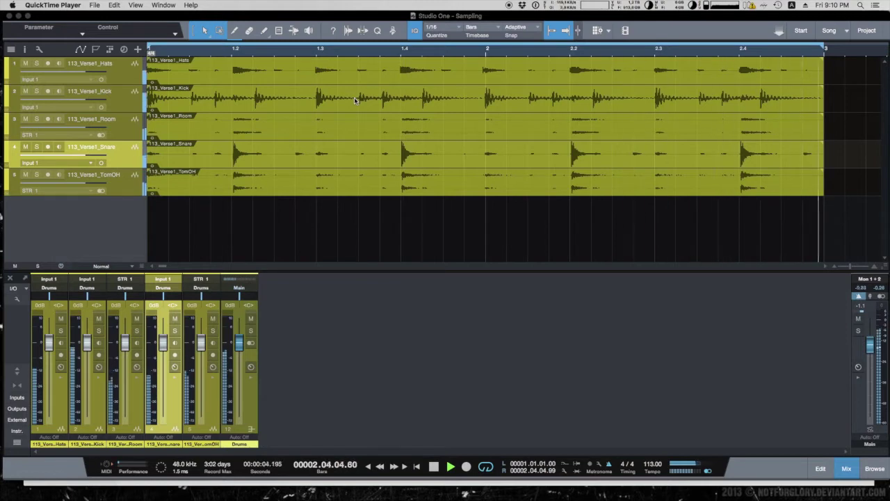
pyautogui.press('space')
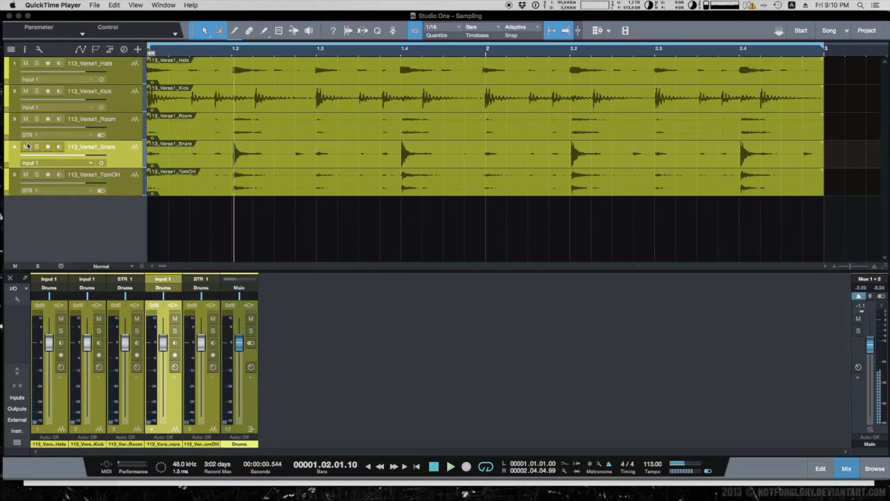
pyautogui.click(36, 147)
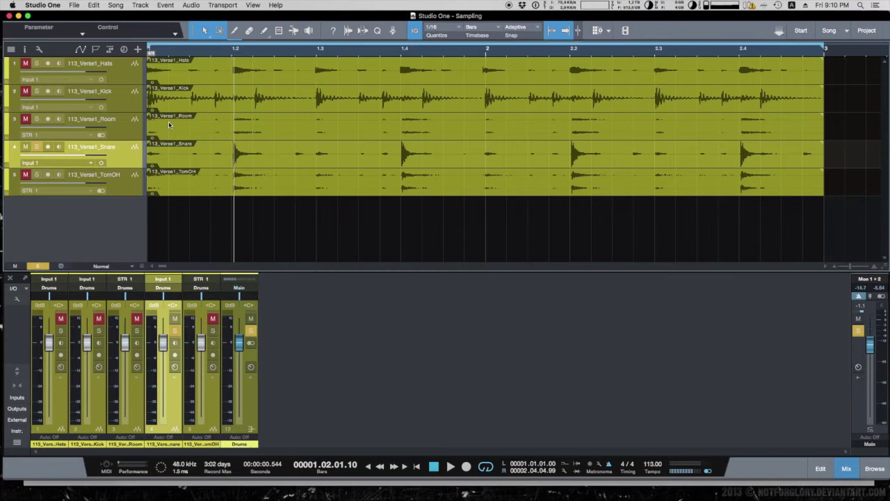
pyautogui.press('space')
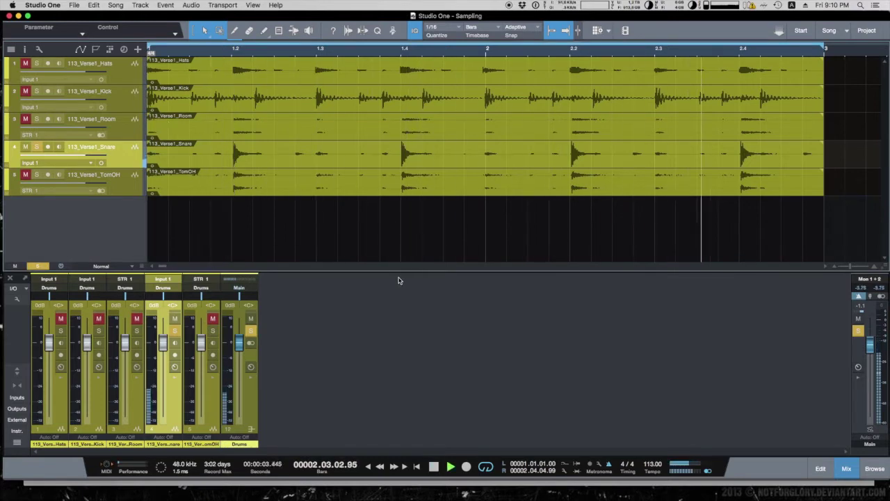
pyautogui.press('space')
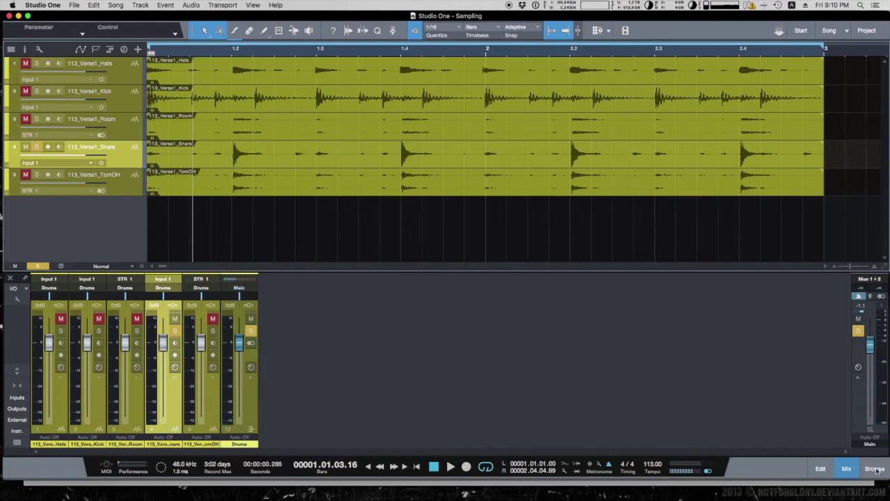
pyautogui.click(874, 468)
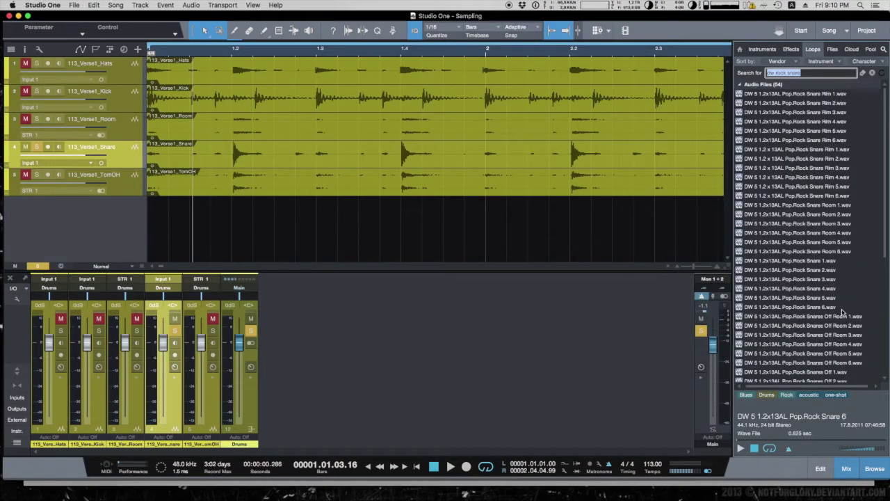
pyautogui.click(814, 307)
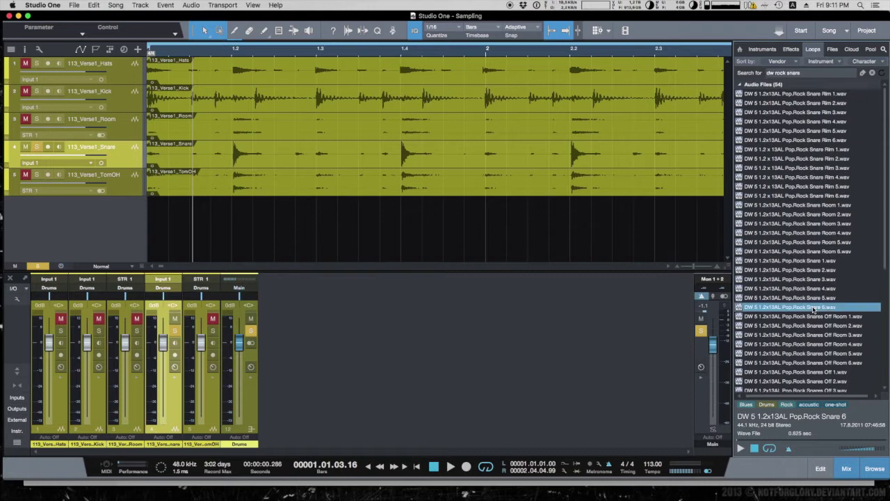
pyautogui.click(741, 449)
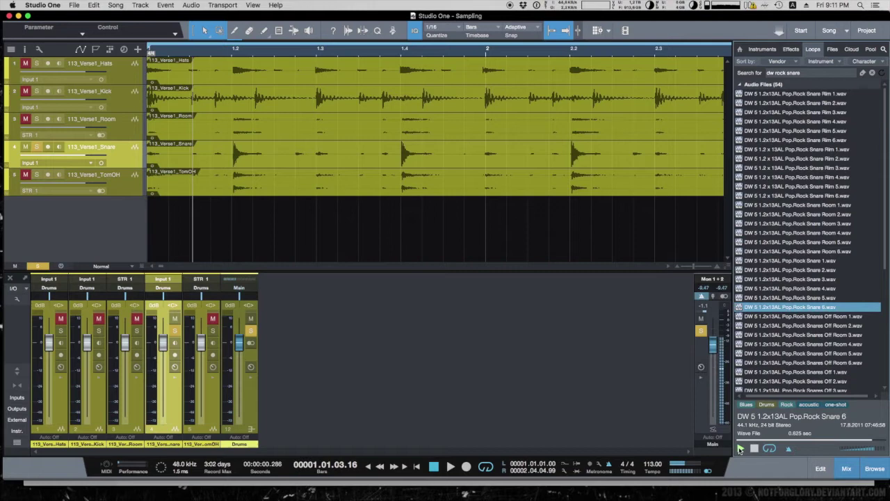
pyautogui.click(754, 449)
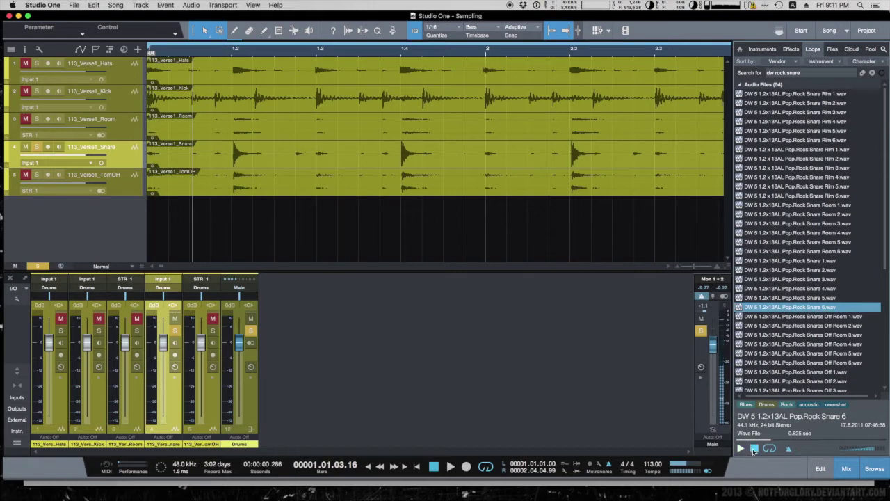
pyautogui.press('space')
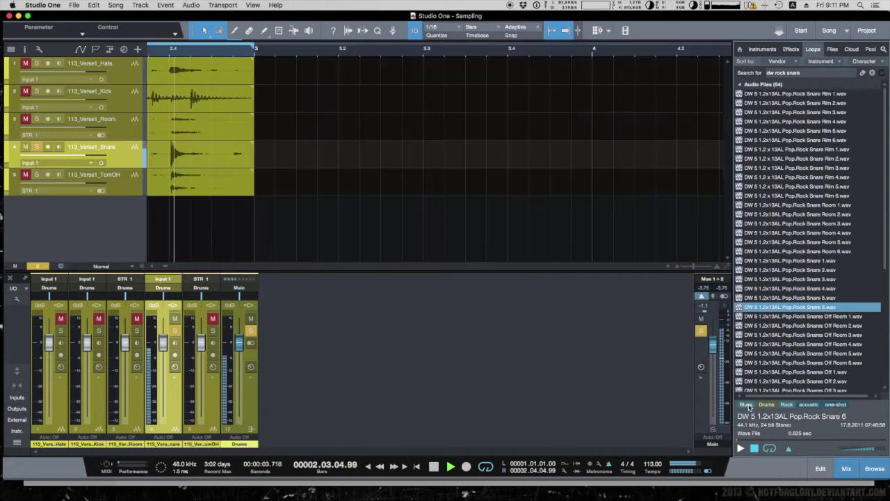
pyautogui.press('space')
pyautogui.click(741, 450)
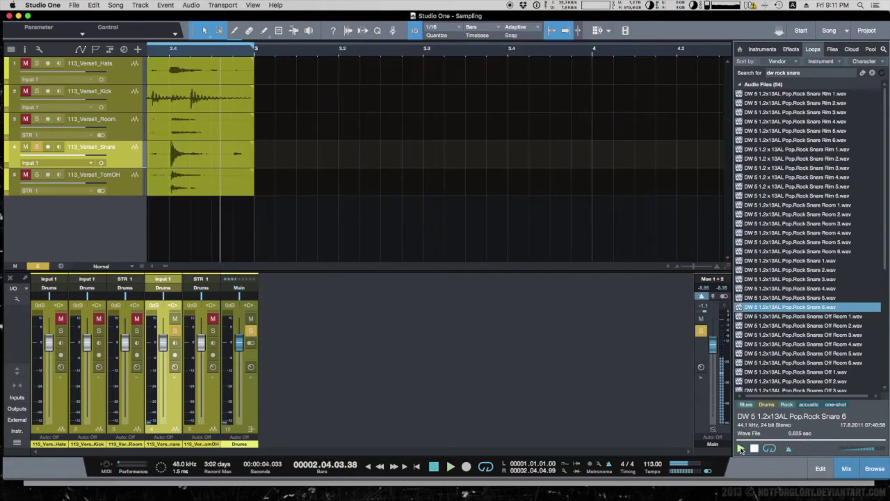
pyautogui.click(741, 449)
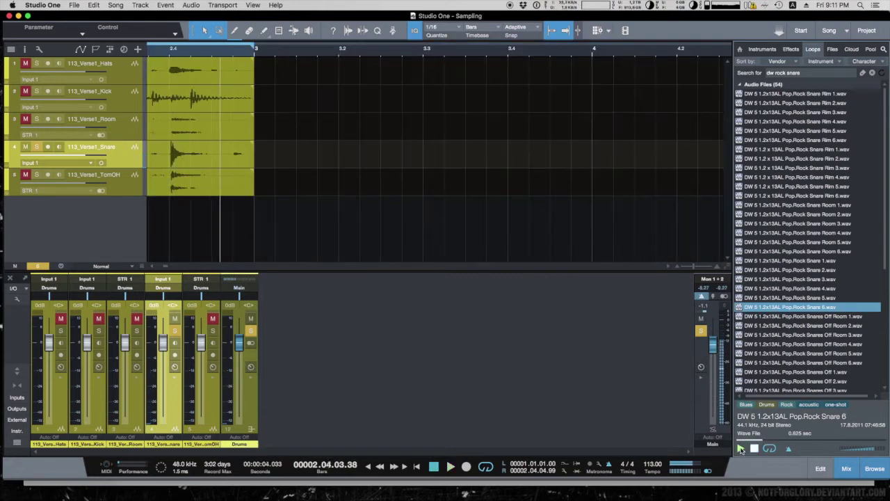
pyautogui.click(858, 469)
pyautogui.press('Home')
pyautogui.press('space')
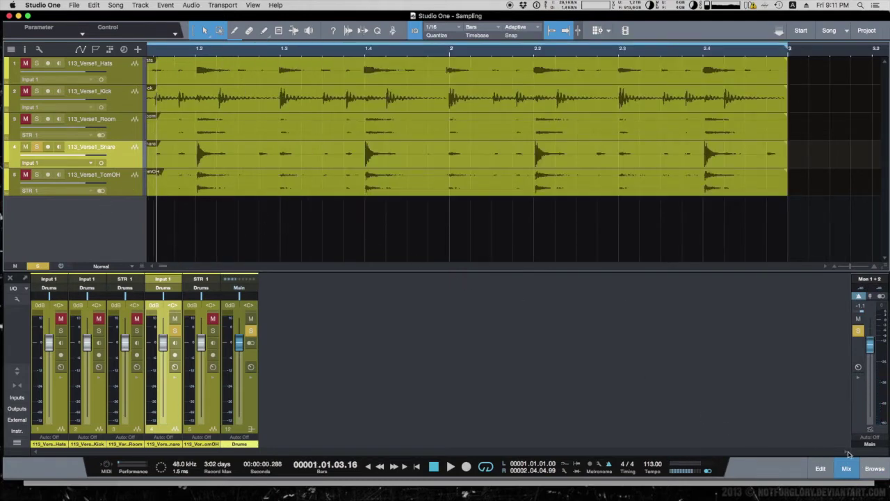
# - Create an Impact instrument track from the virtual instruments library
pyautogui.click(875, 468)
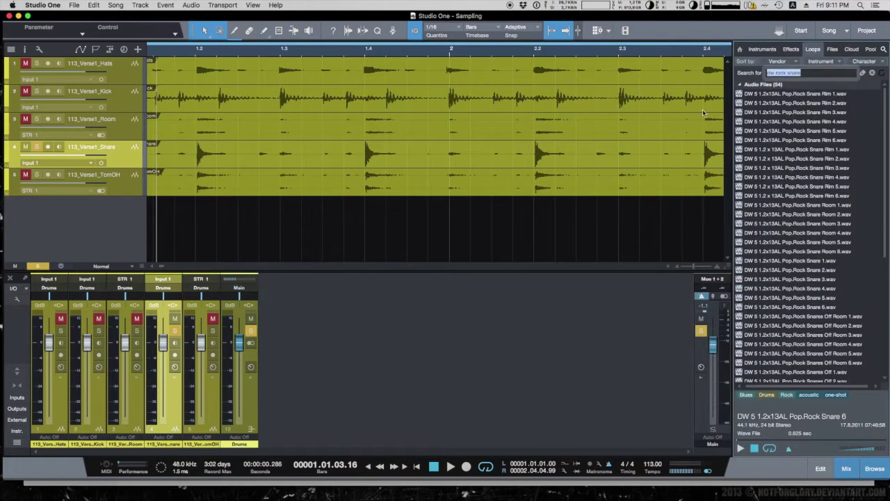
pyautogui.click(762, 49)
pyautogui.moveTo(782, 201); pyautogui.dragTo(424, 232)
pyautogui.moveTo(738, 71); pyautogui.dragTo(541, 113)
# - Preview the DW Pop.Rock Snare 6 sample and load it onto an Impact pad
pyautogui.click(814, 50)
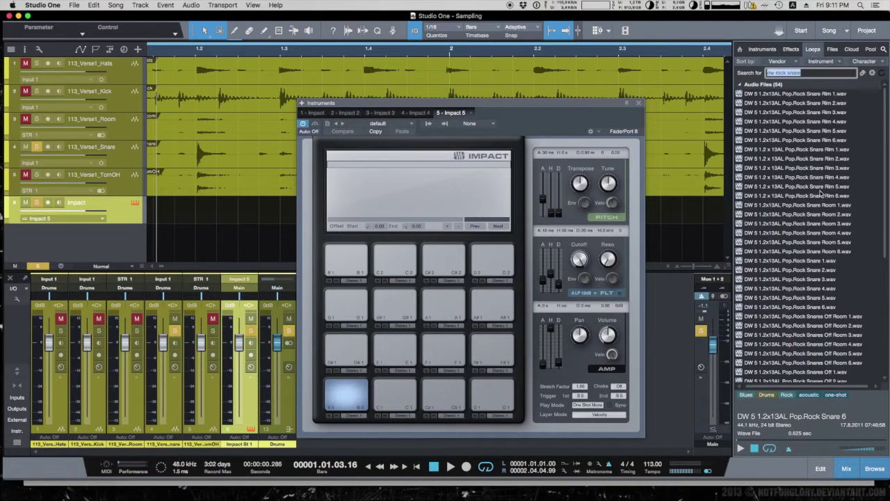
pyautogui.scroll(-4, 823, 208)
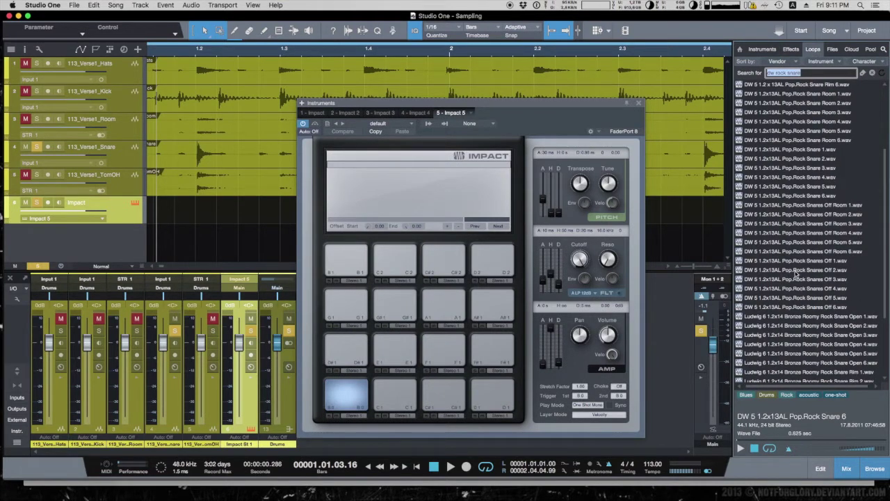
pyautogui.click(791, 197)
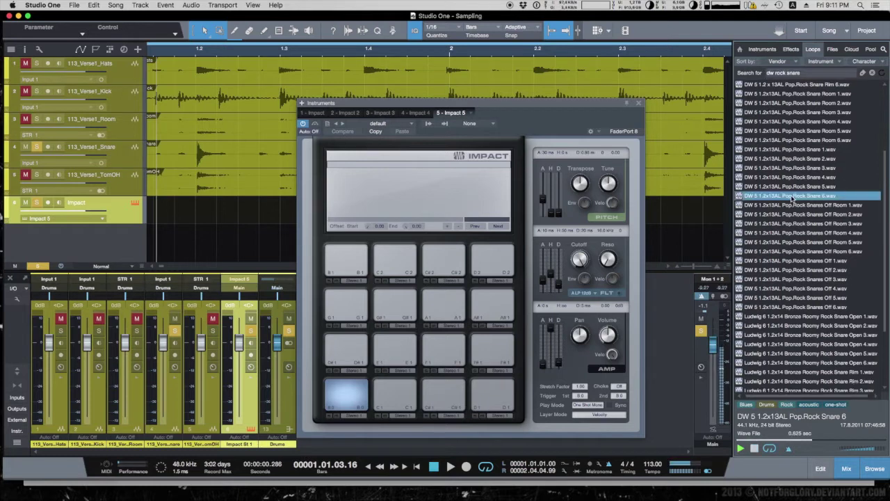
pyautogui.moveTo(792, 198); pyautogui.dragTo(350, 397)
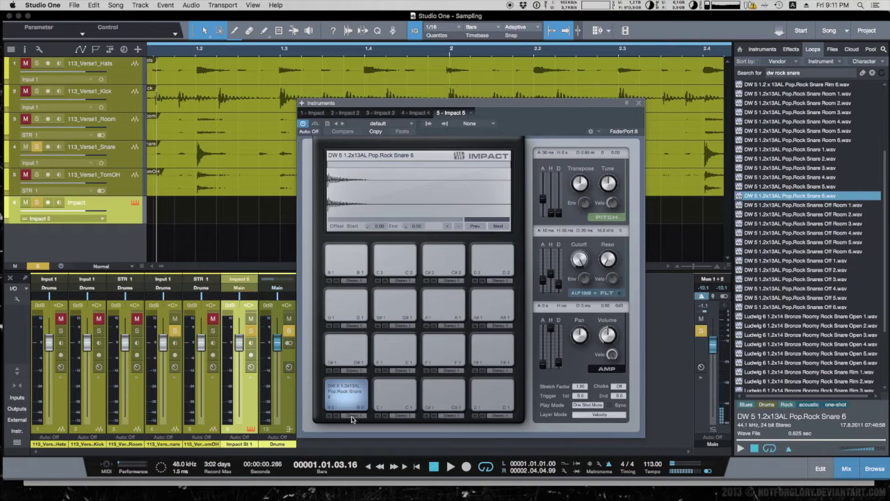
# - Send the snare pad to the Mono 1 output and audition it
pyautogui.click(352, 416)
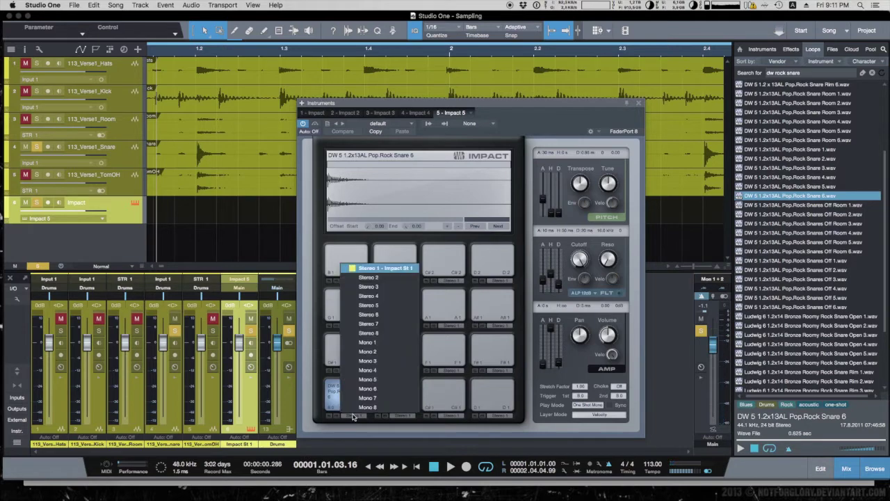
pyautogui.click(368, 342)
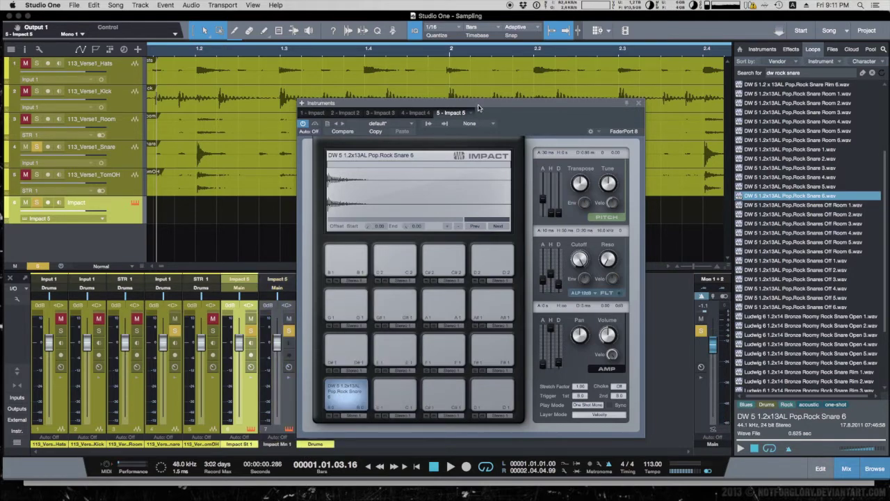
pyautogui.moveTo(478, 108); pyautogui.dragTo(638, 61)
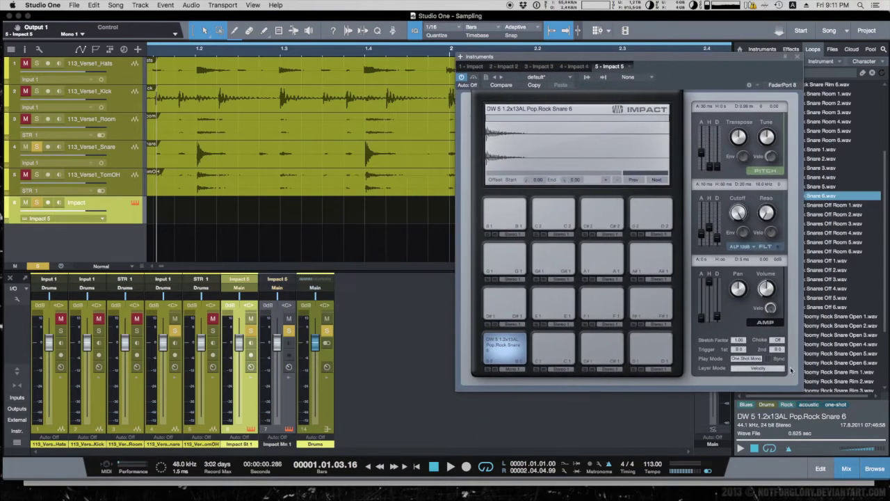
pyautogui.click(874, 474)
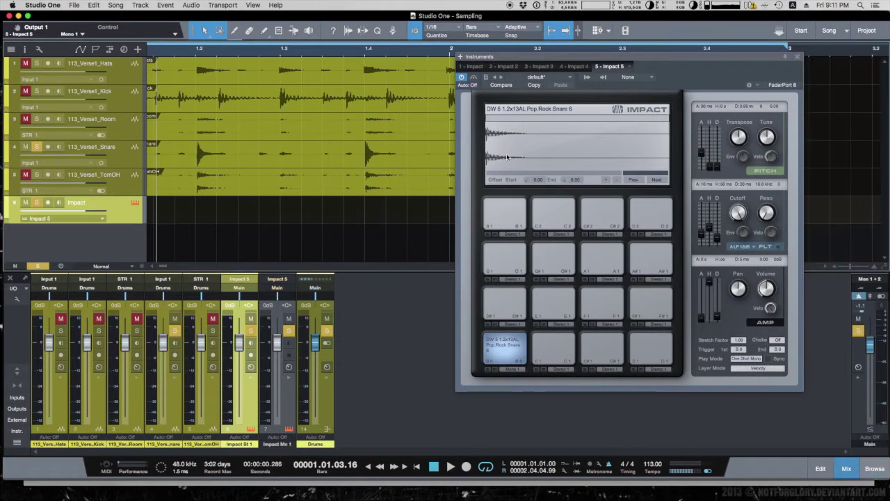
pyautogui.click(512, 351)
pyautogui.click(512, 352)
pyautogui.click(512, 352)
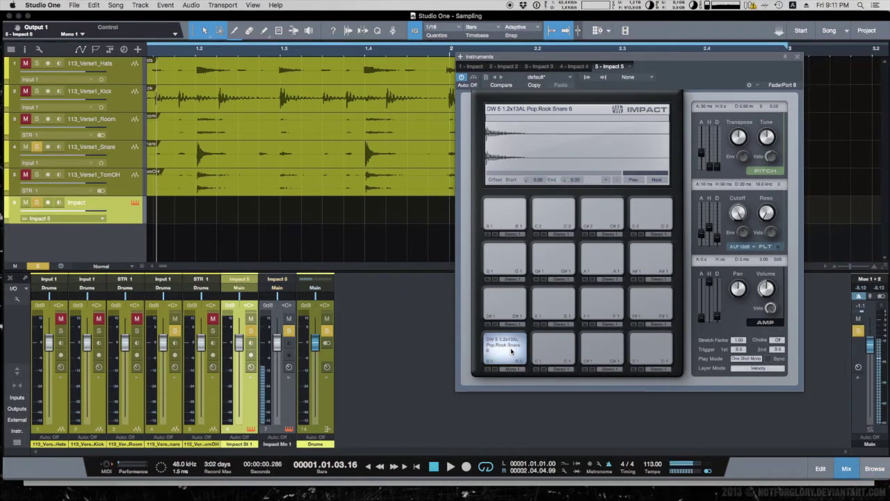
# - Colour the Impact Mn 1 channel orange
pyautogui.click(283, 447)
pyautogui.click(285, 449)
pyautogui.click(373, 405)
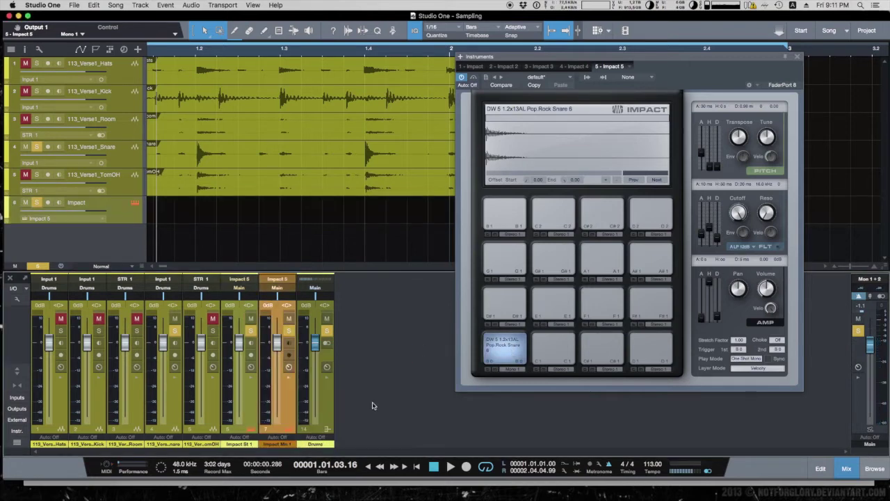
# - Route the Impact Mn 1 channel to the Drums bus and test the snare pad
pyautogui.click(279, 290)
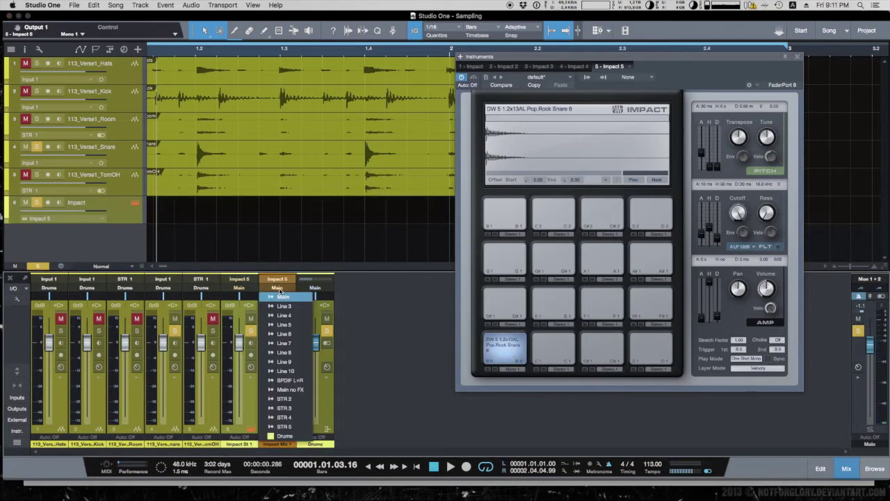
pyautogui.click(285, 436)
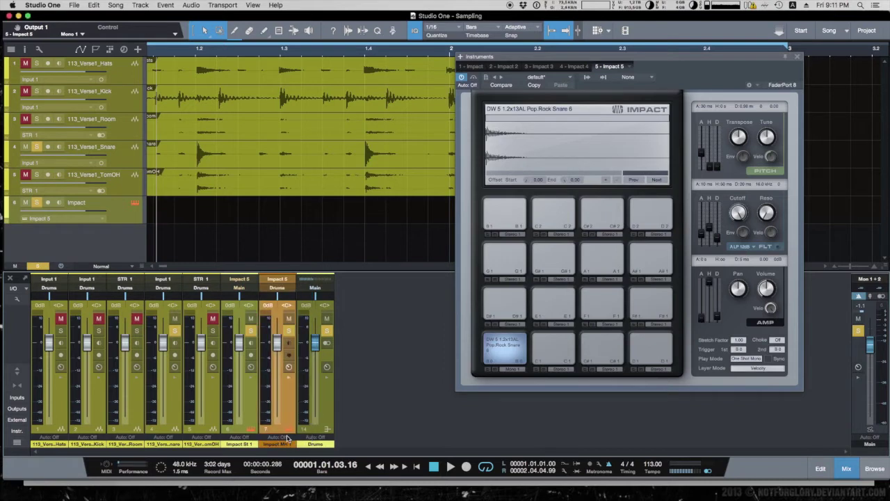
pyautogui.click(503, 356)
pyautogui.click(503, 356)
pyautogui.click(503, 357)
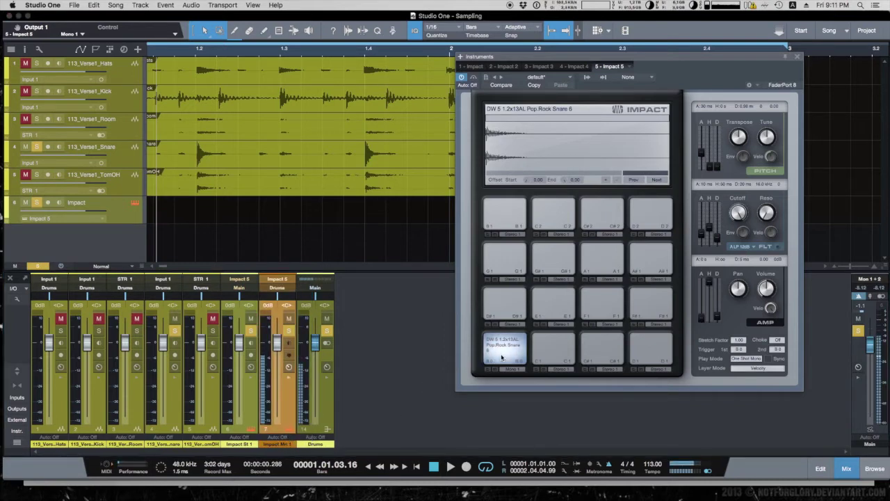
# - Close Impact, mute its track, and insert Gate on 113_Verse1_Snare via a 'ga' search
pyautogui.click(797, 57)
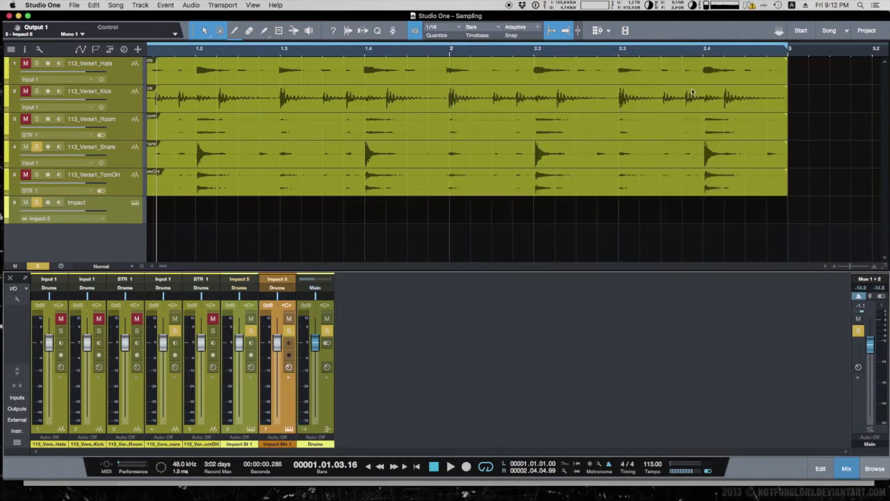
pyautogui.click(25, 202)
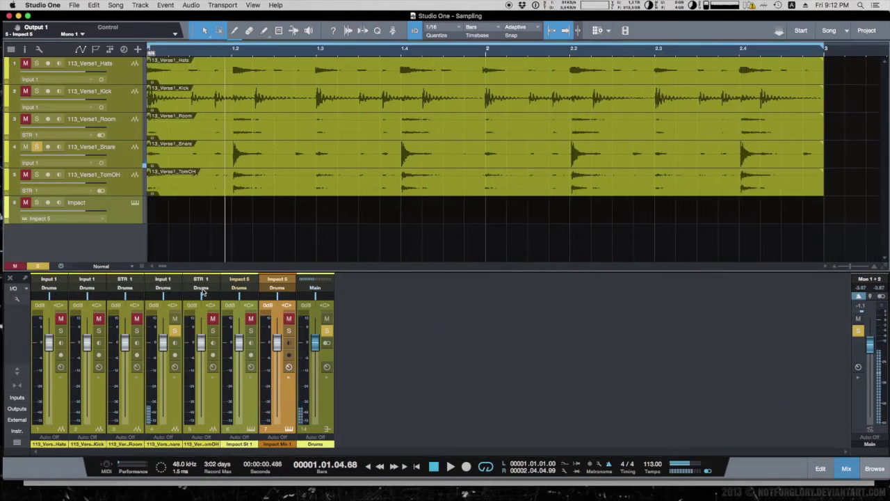
pyautogui.click(174, 379)
pyautogui.click(226, 279)
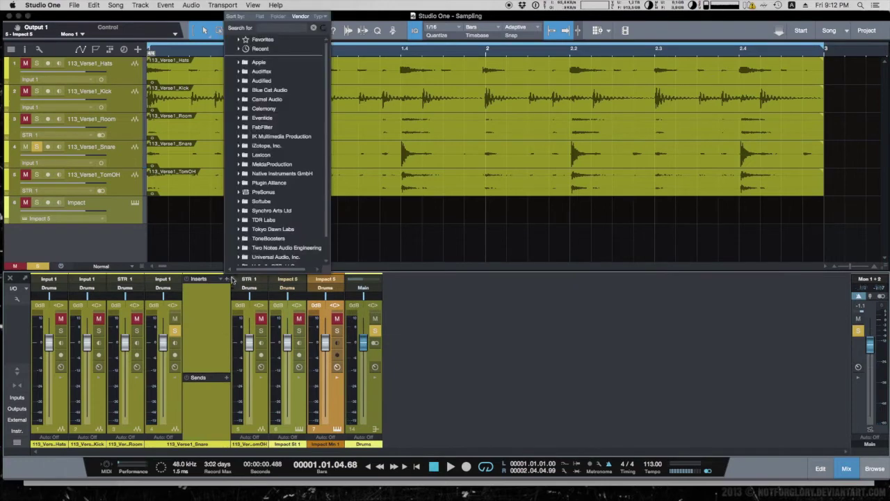
pyautogui.click(278, 29)
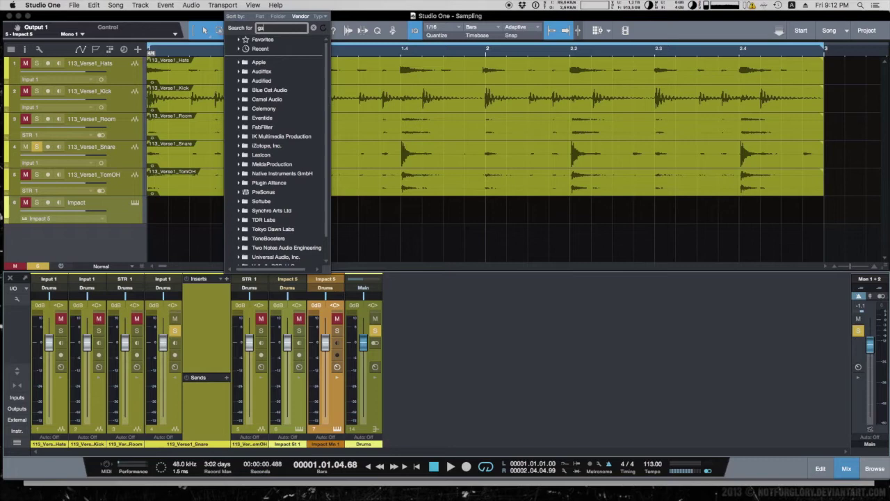
pyautogui.write('ga')
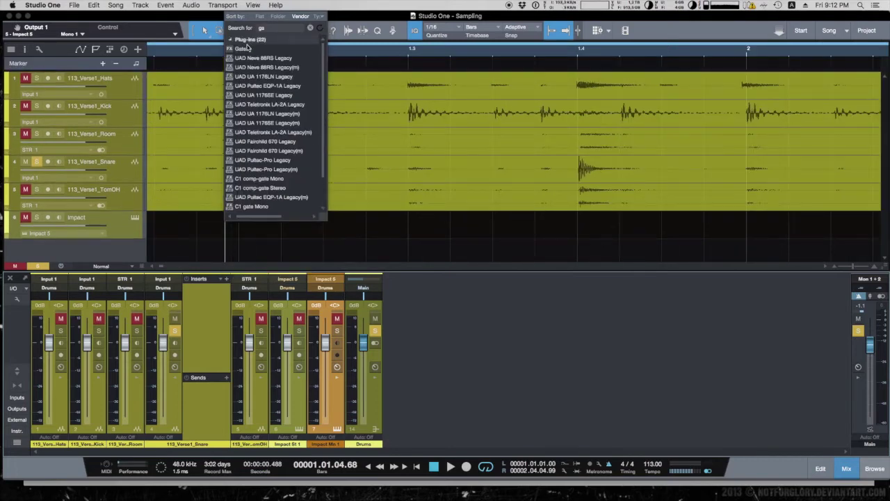
pyautogui.click(243, 49)
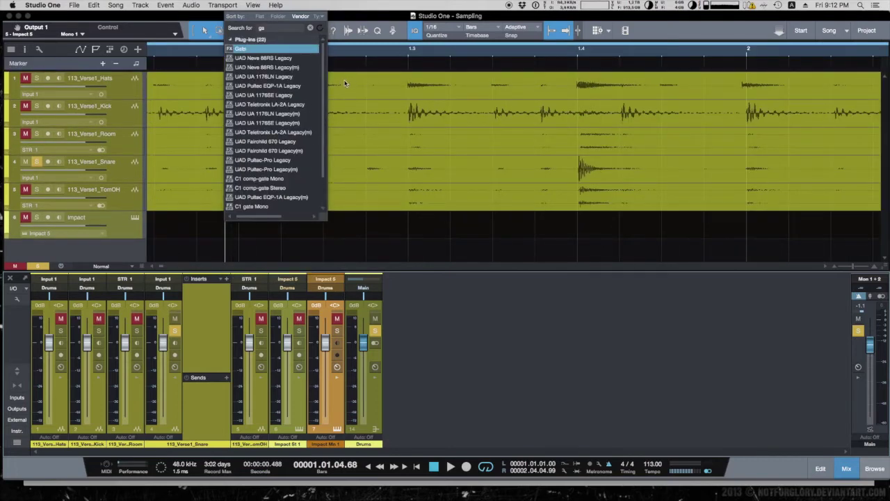
pyautogui.doubleClick(253, 52)
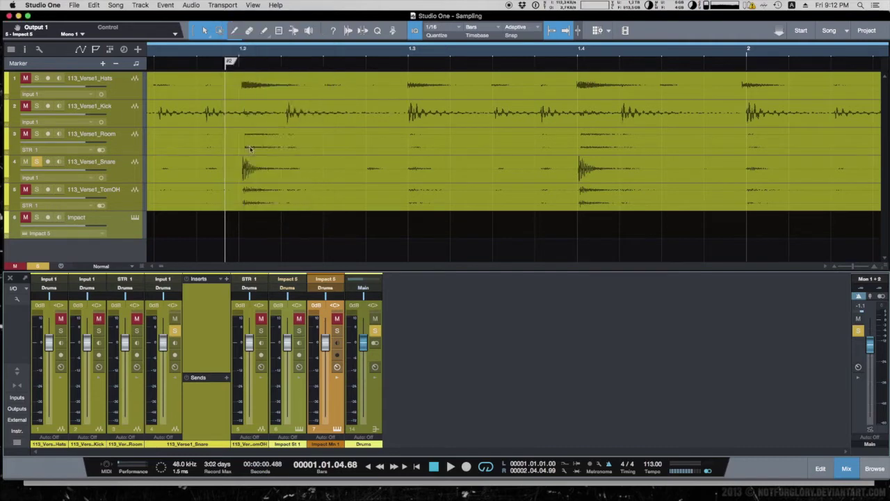
# - Return to the song start and zoom the arrangement to frame the snare event
pyautogui.moveTo(194, 76); pyautogui.dragTo(465, 259)
pyautogui.press('Home')
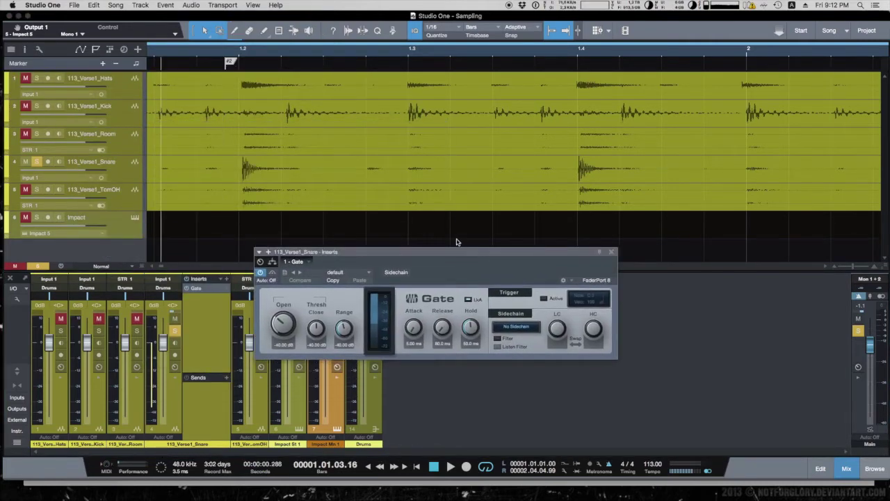
pyautogui.press('w')
pyautogui.press('w')
pyautogui.press('w')
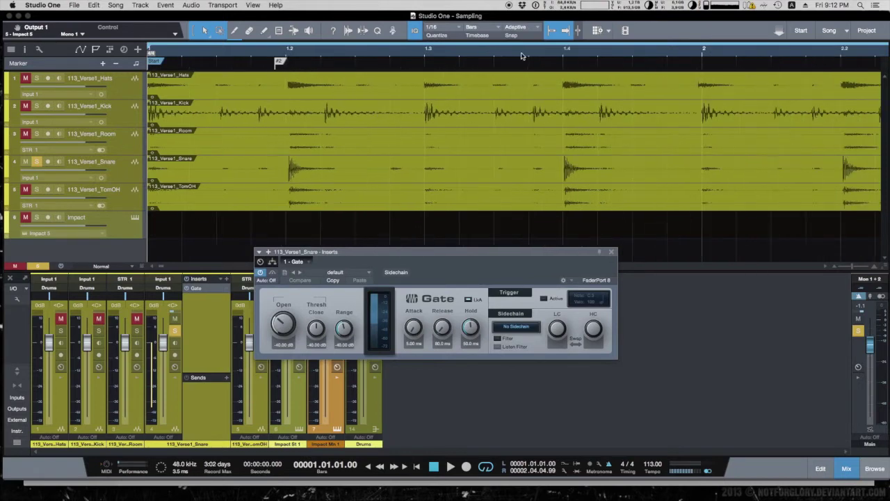
pyautogui.press('w')
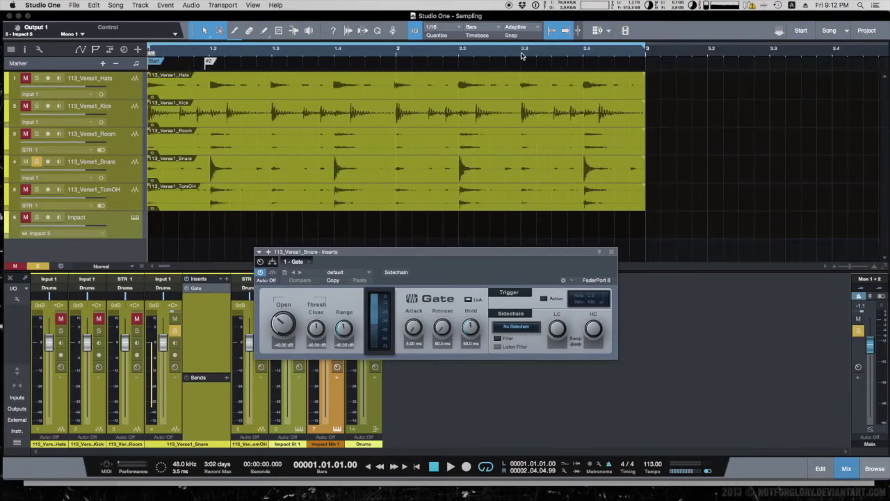
pyautogui.press('e')
pyautogui.press('e')
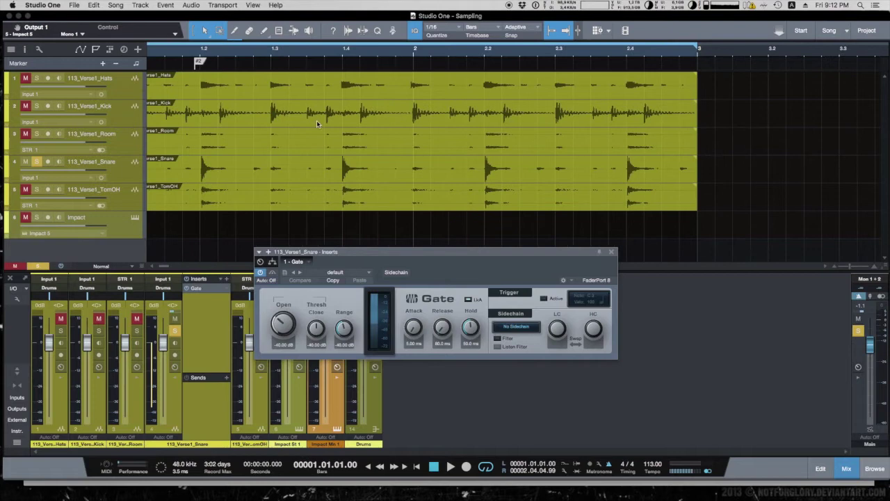
pyautogui.press('e')
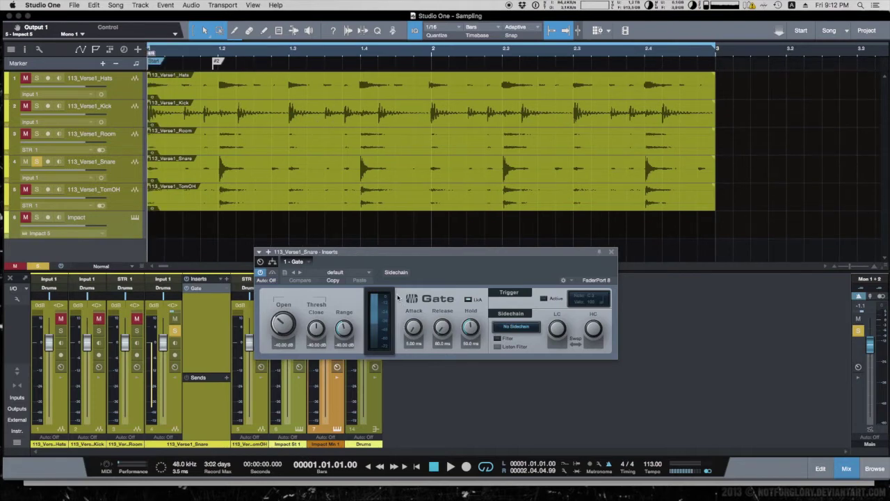
# - During playback, set the Gate's Open to -13.20 dB and Release to 268.7 ms
pyautogui.press('space')
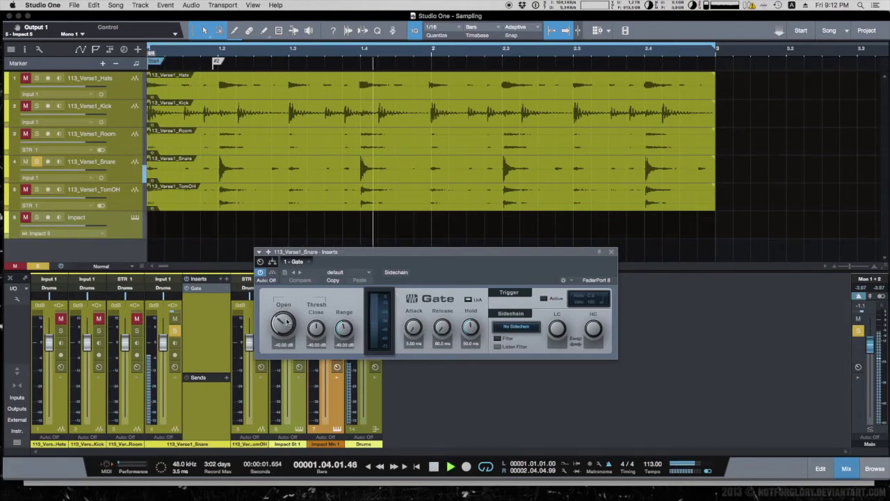
pyautogui.moveTo(287, 320)
pyautogui.mouseDown()
pyautogui.moveTo(283, 295)
pyautogui.moveTo(282, 324)
pyautogui.mouseUp()
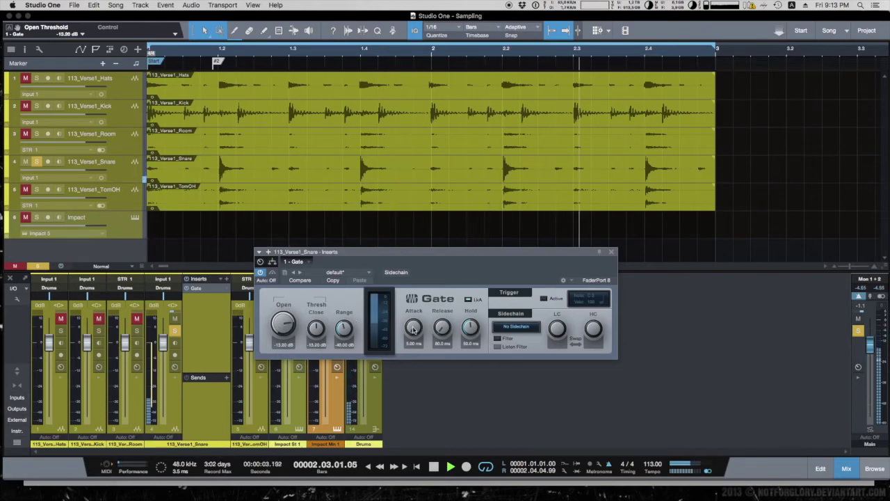
pyautogui.moveTo(443, 331); pyautogui.dragTo(444, 316)
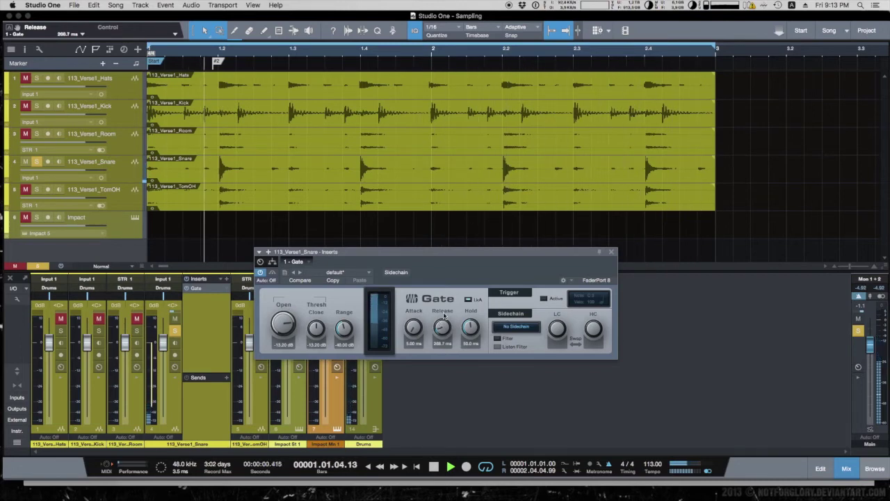
pyautogui.moveTo(445, 252); pyautogui.dragTo(459, 203)
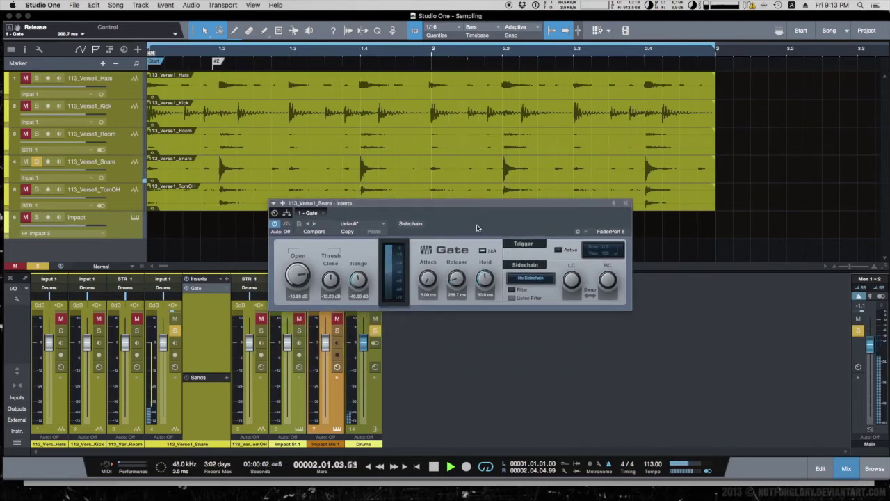
# - Stop playback, move the Gate panel aside, solo Impact and audition its Pop Rock Snare pad
pyautogui.press('space')
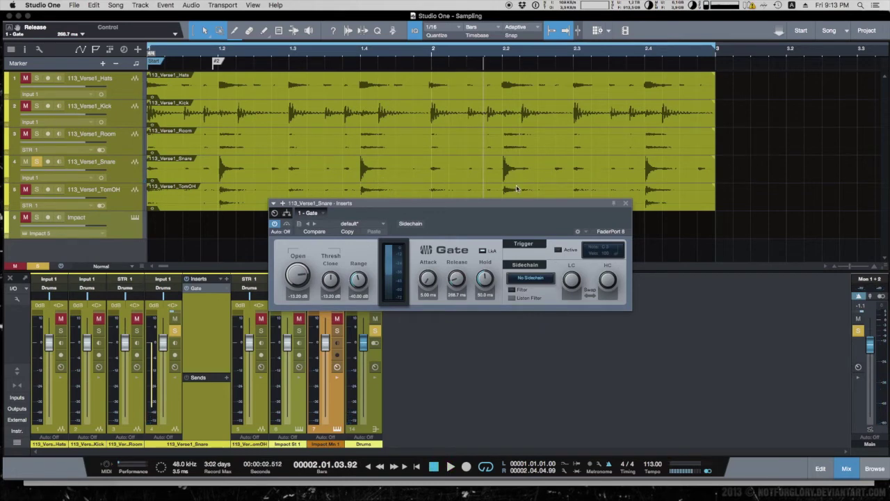
pyautogui.moveTo(524, 212); pyautogui.dragTo(436, 183)
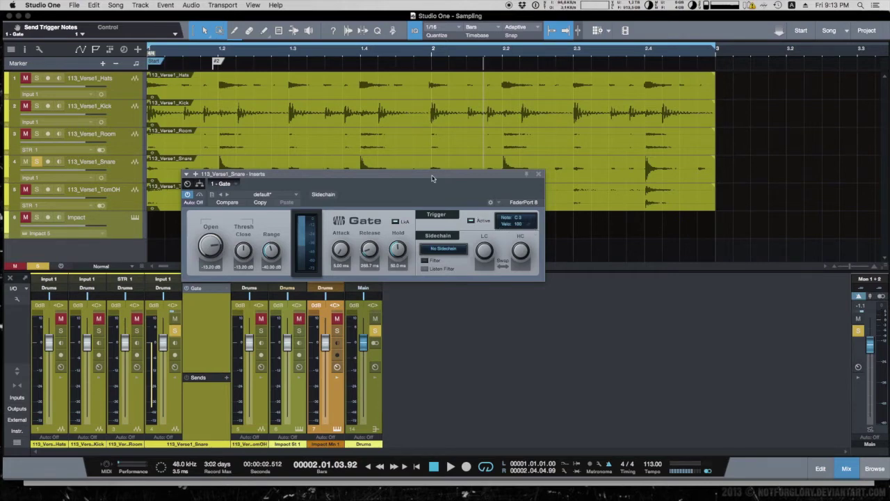
pyautogui.moveTo(432, 178); pyautogui.dragTo(340, 103)
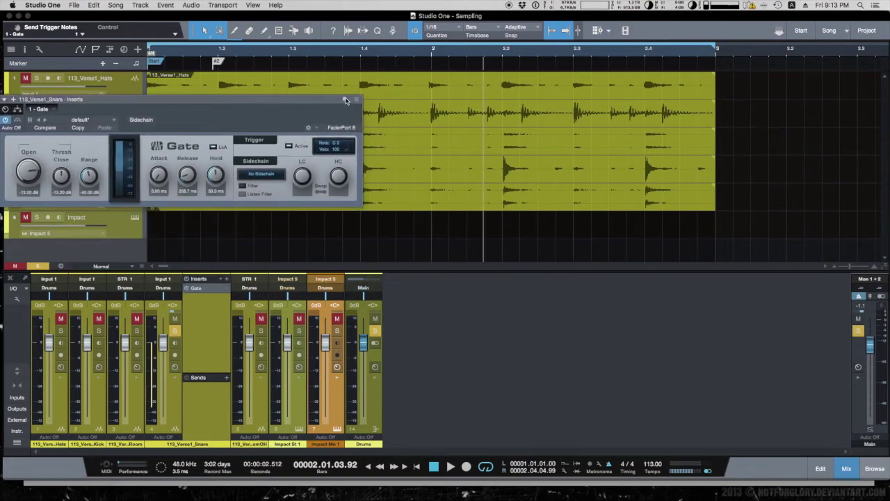
pyautogui.click(336, 331)
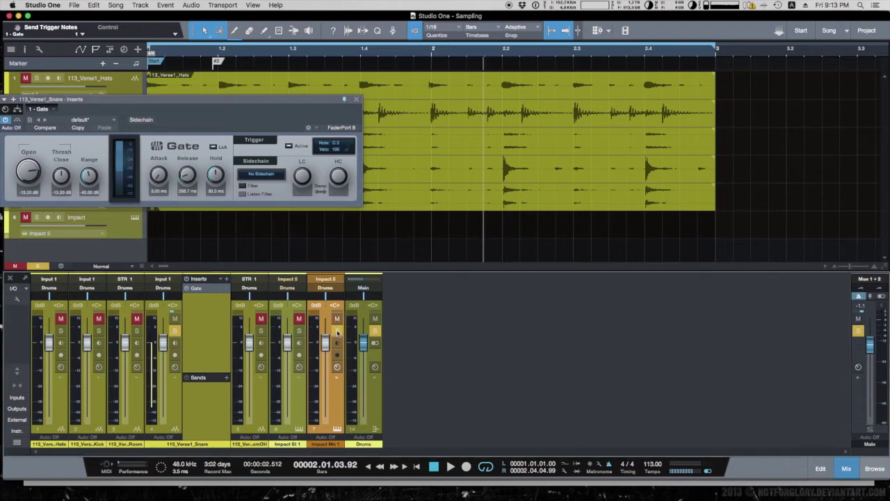
pyautogui.click(135, 218)
pyautogui.click(505, 353)
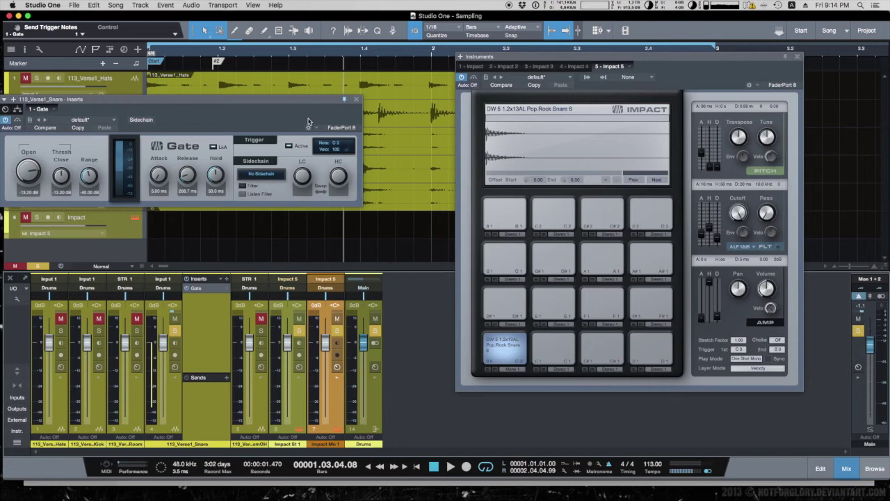
# - Change Impact's note input source from None to Gate
pyautogui.click(654, 77)
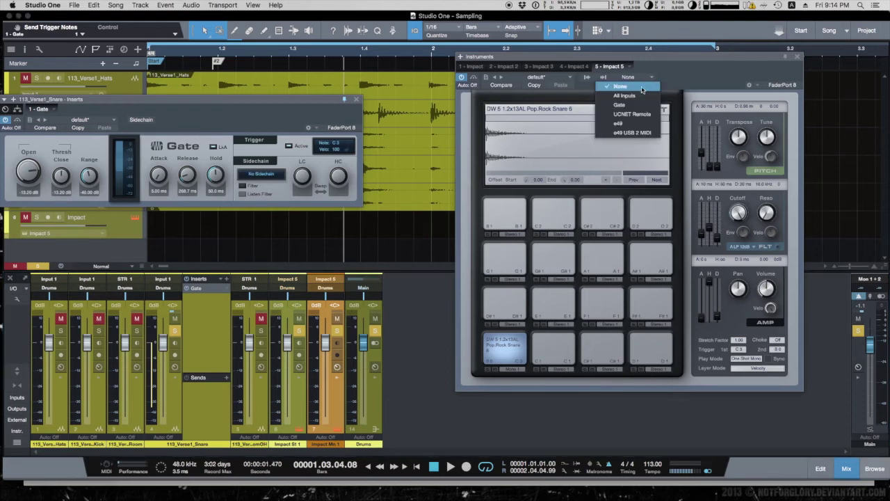
pyautogui.click(637, 105)
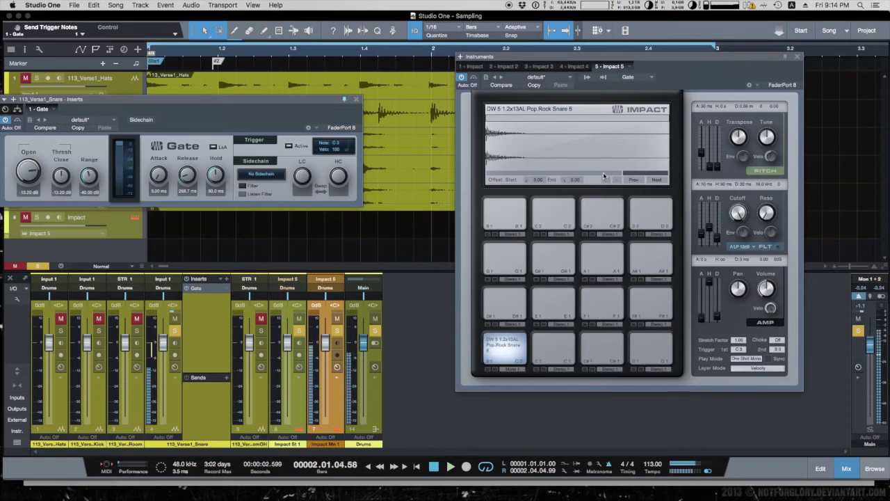
# - Close the Impact and Gate windows, clear all solos, and drop the Impact Mn 1 fader before playing
pyautogui.click(797, 57)
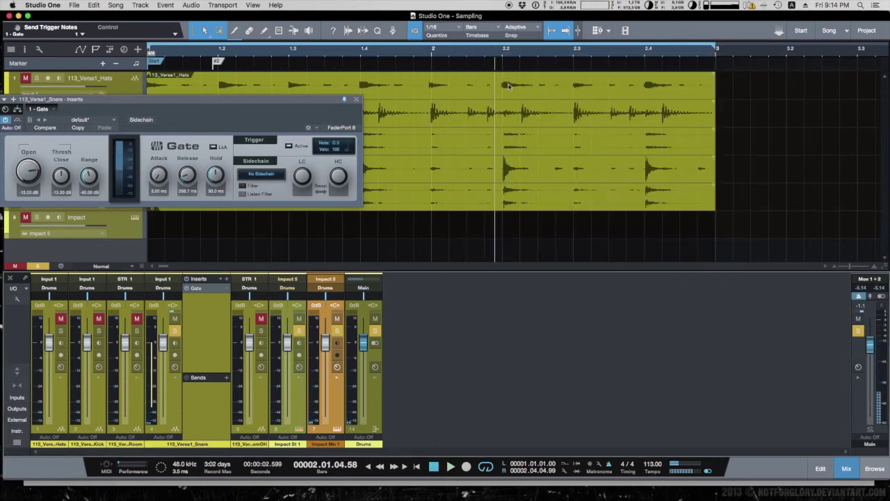
pyautogui.click(357, 99)
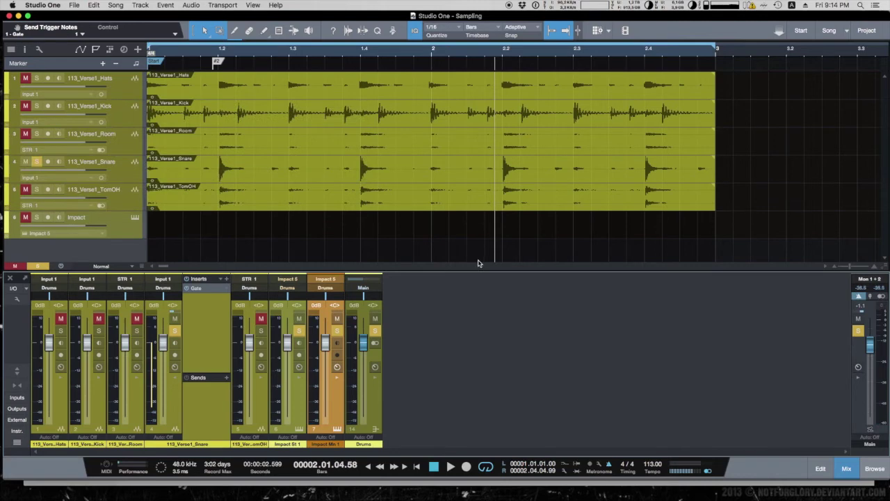
pyautogui.click(37, 266)
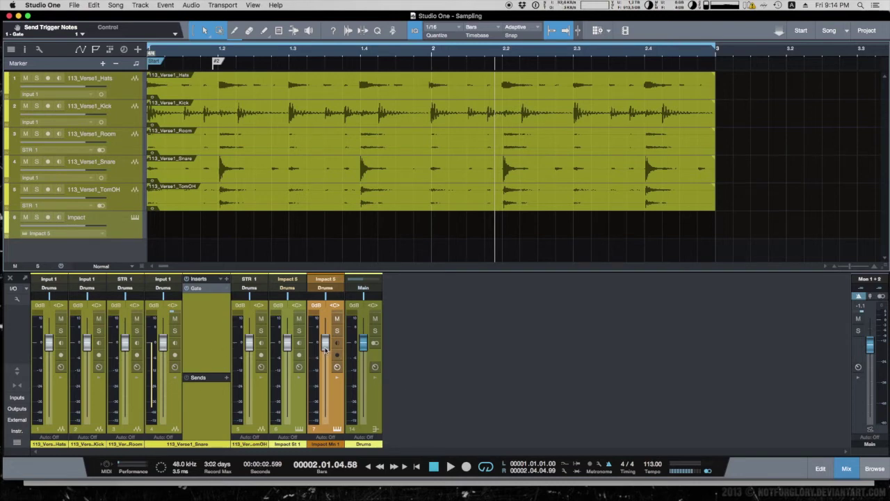
pyautogui.moveTo(324, 343); pyautogui.dragTo(326, 416)
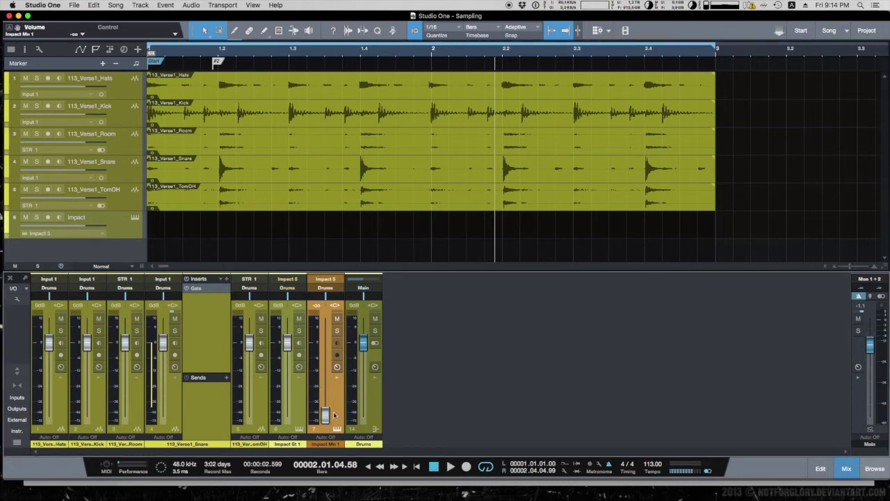
pyautogui.press('space')
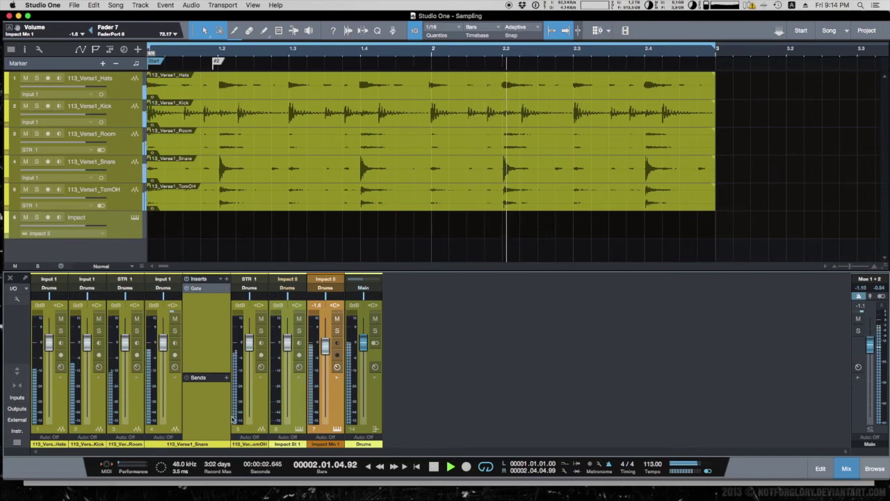
# - Select the 113_Verse1_Snare track
pyautogui.click(170, 398)
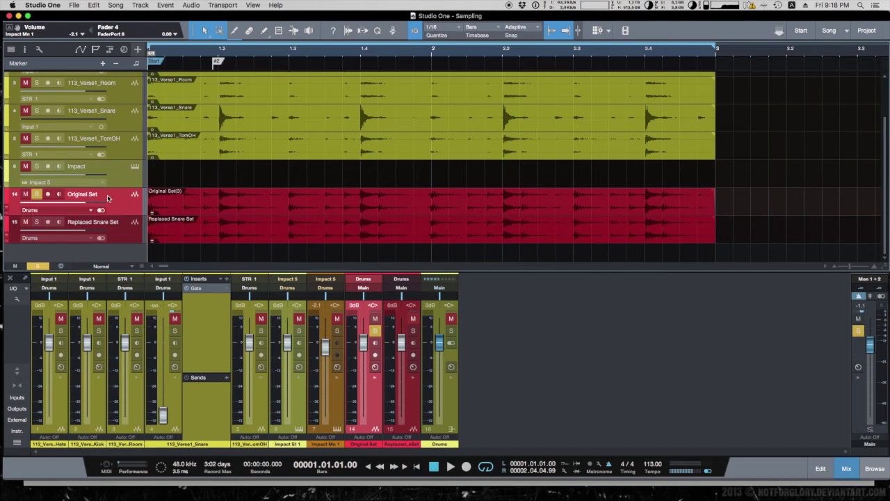
# - Play the song, alternating solo between Original Set and Replaced Snare Set, ending on Replaced Snare Set
pyautogui.press('space')
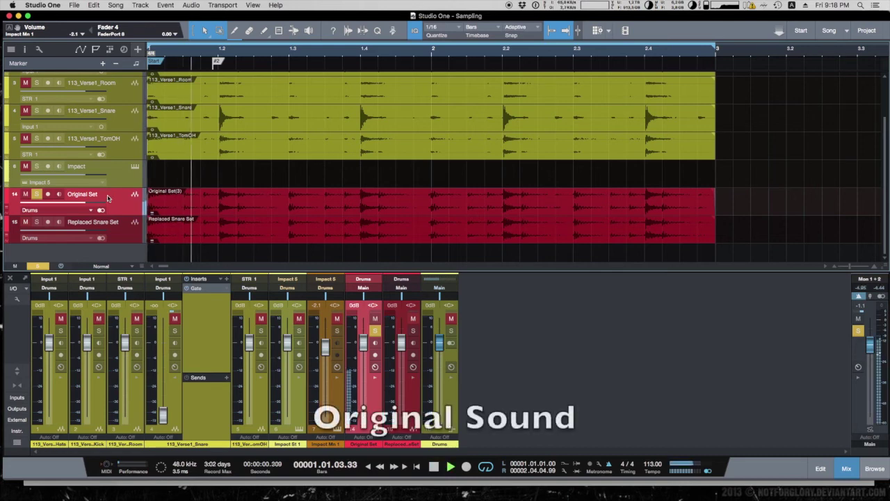
pyautogui.click(37, 222)
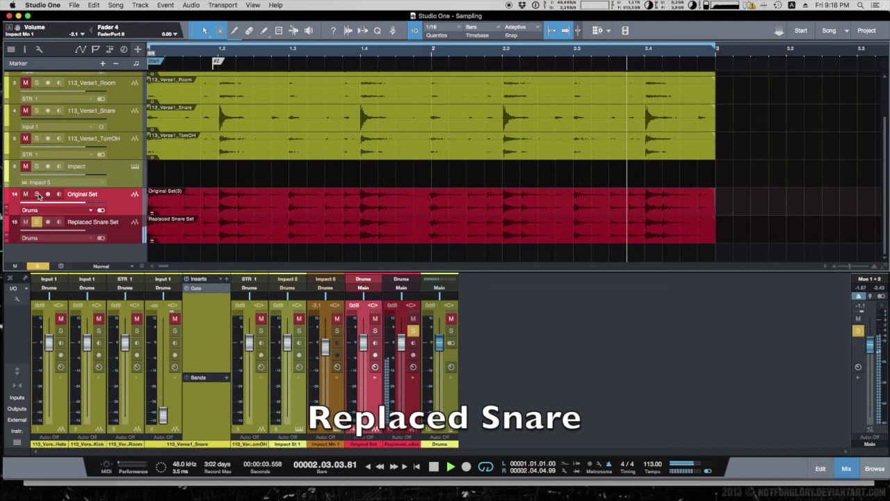
pyautogui.click(37, 195)
pyautogui.click(37, 222)
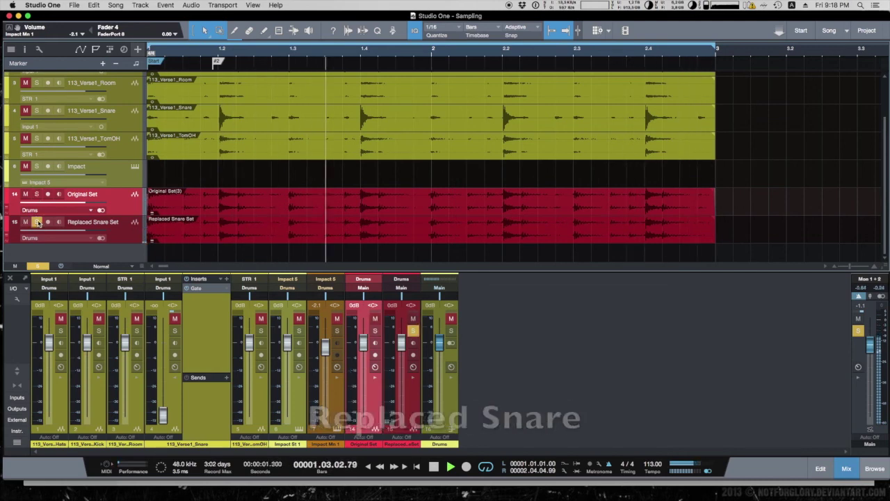
pyautogui.click(37, 194)
pyautogui.click(38, 222)
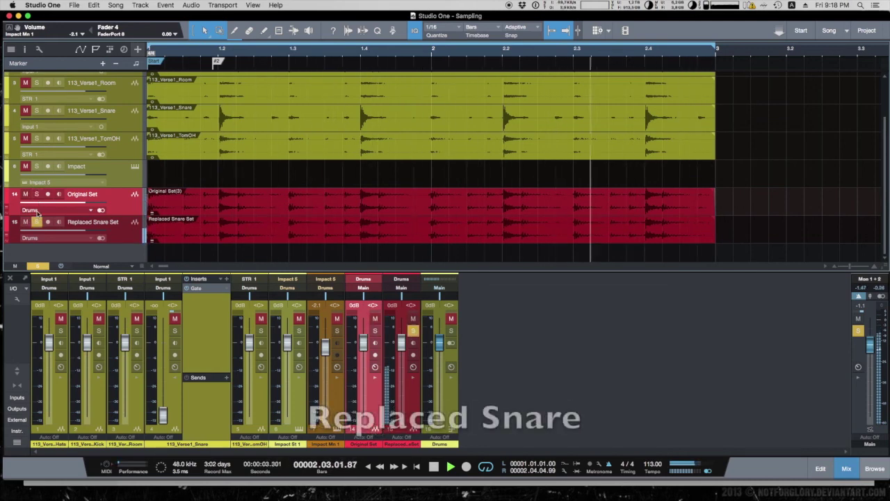
pyautogui.click(38, 222)
pyautogui.click(38, 221)
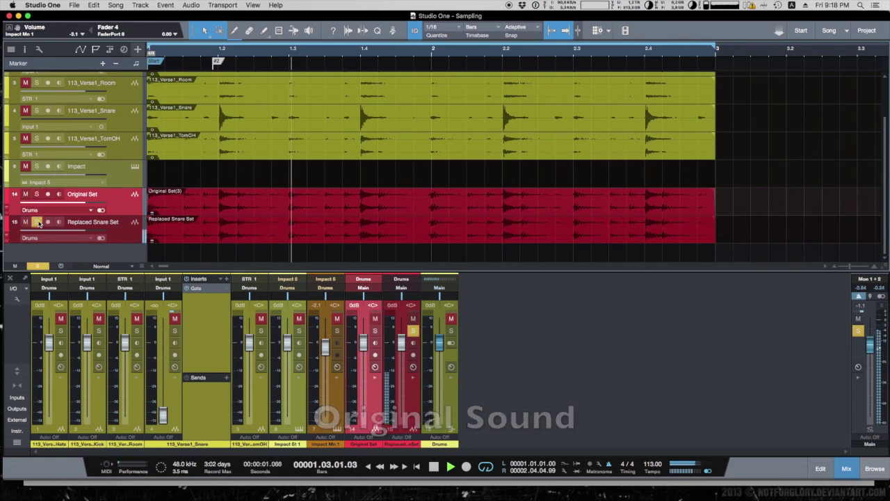
pyautogui.click(37, 194)
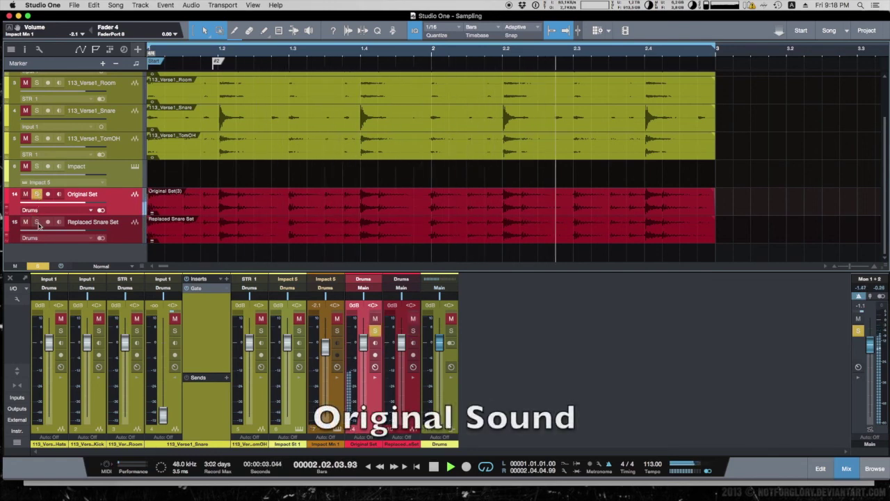
pyautogui.click(38, 222)
pyautogui.press('space')
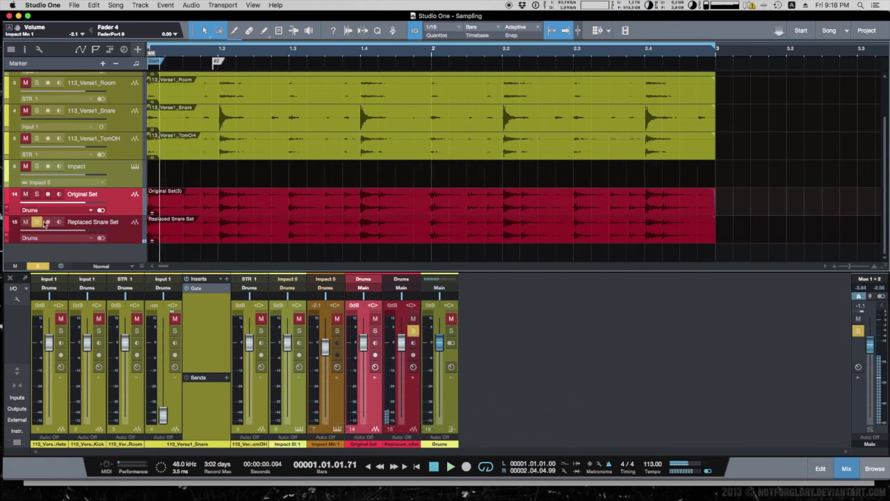